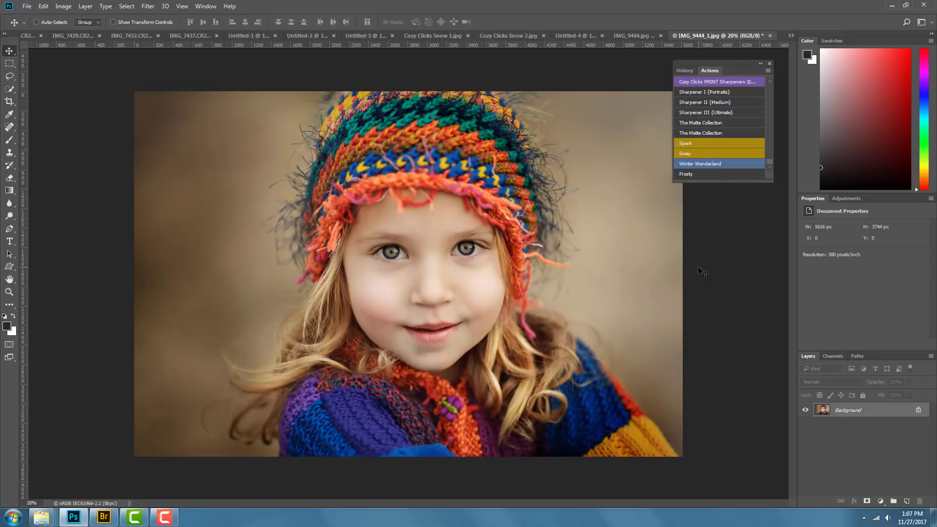
- Play the Frosty action from the Actions panel to apply the cool purple grade
{"action": "left_click", "coordinate": [694, 174]}
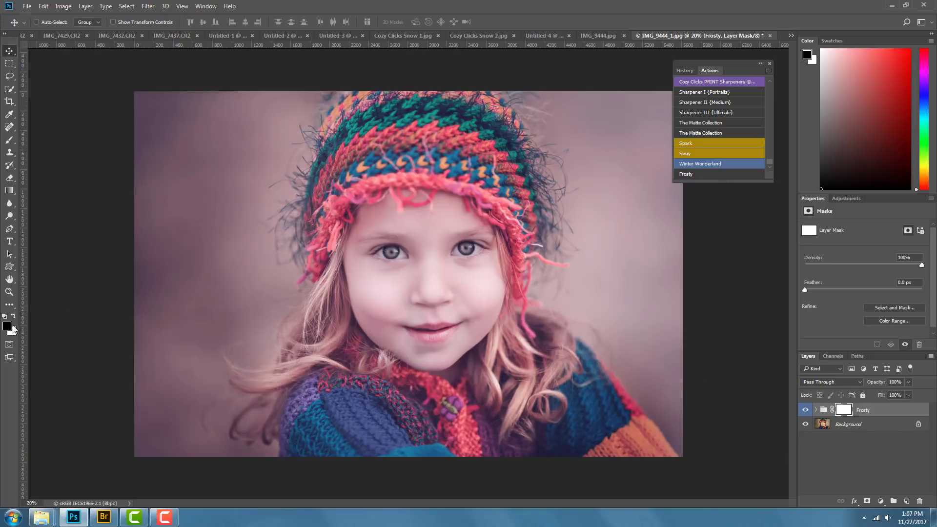
- Set up the Brush tool at 49% opacity and size 1100
{"action": "key", "text": "b"}
{"action": "left_click", "coordinate": [204, 22]}
{"action": "left_click_drag", "start_coordinate": [205, 37], "coordinate": [182, 40]}
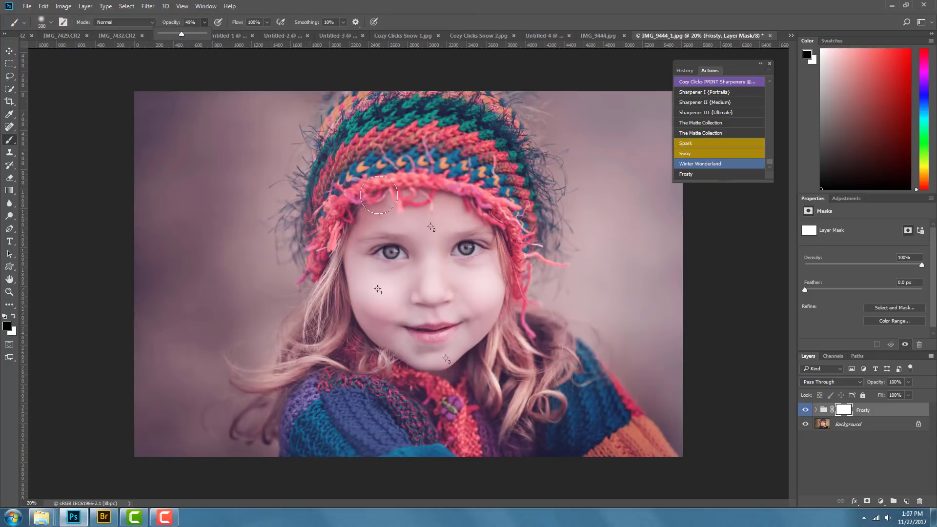
{"action": "key", "text": "bracketright"}
{"action": "key", "text": "bracketright"}
{"action": "key", "text": "bracketright"}
{"action": "key", "text": "bracketright"}
{"action": "key", "text": "bracketright"}
{"action": "key", "text": "bracketright"}
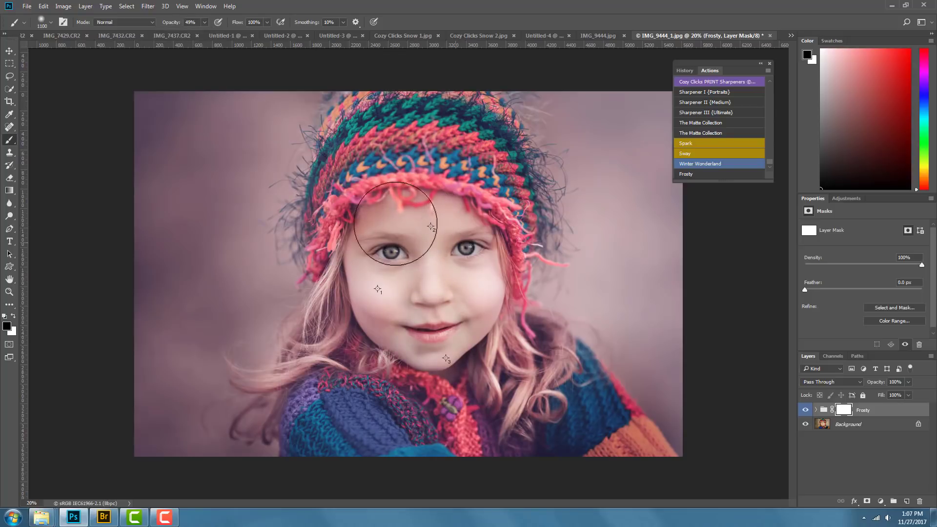
- Paint the Frosty grade off the hair and sweater, then toggle the group to compare
{"action": "mouse_move", "coordinate": [322, 365]}
{"action": "left_mouse_down"}
{"action": "mouse_move", "coordinate": [325, 416]}
{"action": "mouse_move", "coordinate": [382, 437]}
{"action": "mouse_move", "coordinate": [495, 435]}
{"action": "mouse_move", "coordinate": [536, 409]}
{"action": "mouse_move", "coordinate": [523, 364]}
{"action": "mouse_move", "coordinate": [591, 434]}
{"action": "left_mouse_up"}
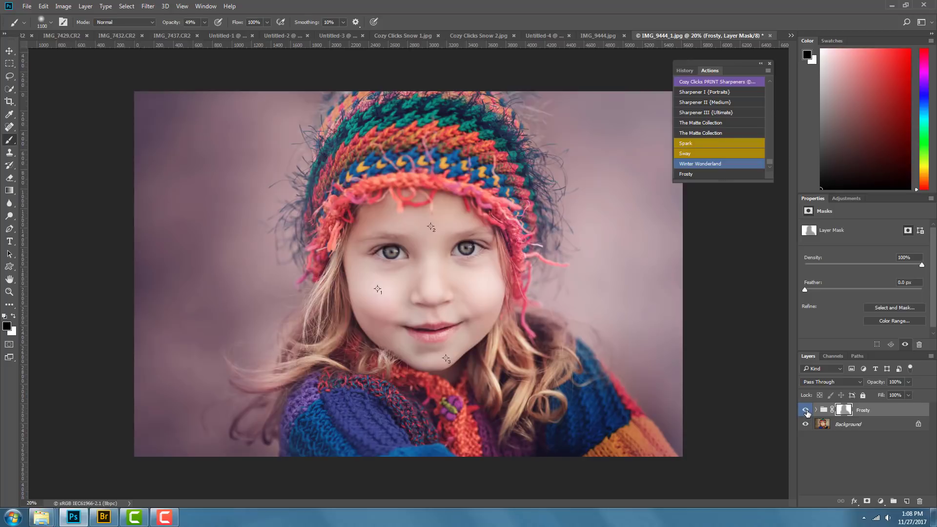
{"action": "left_click", "coordinate": [9, 50]}
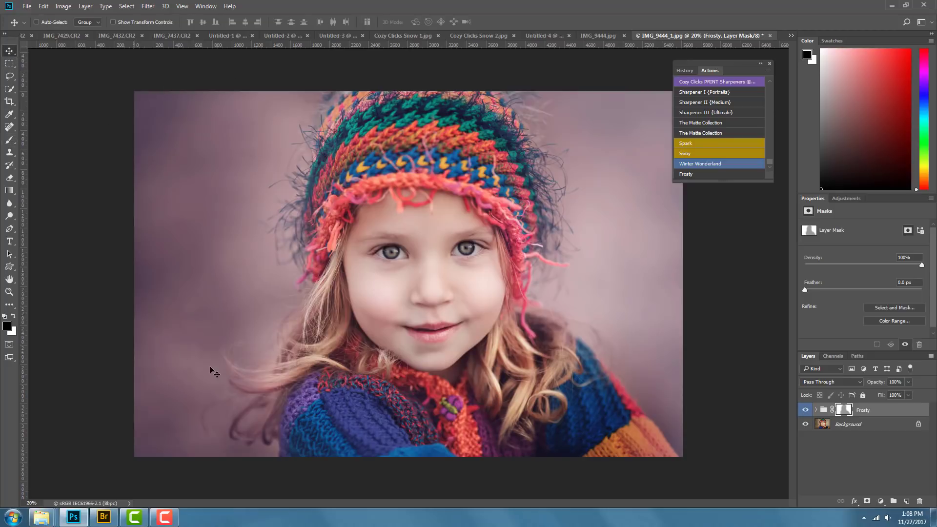
{"action": "left_click", "coordinate": [805, 410]}
{"action": "left_click", "coordinate": [806, 410]}
- Place Cozy Clicks Snow 1 as an embedded image over the portrait
{"action": "left_click", "coordinate": [27, 7]}
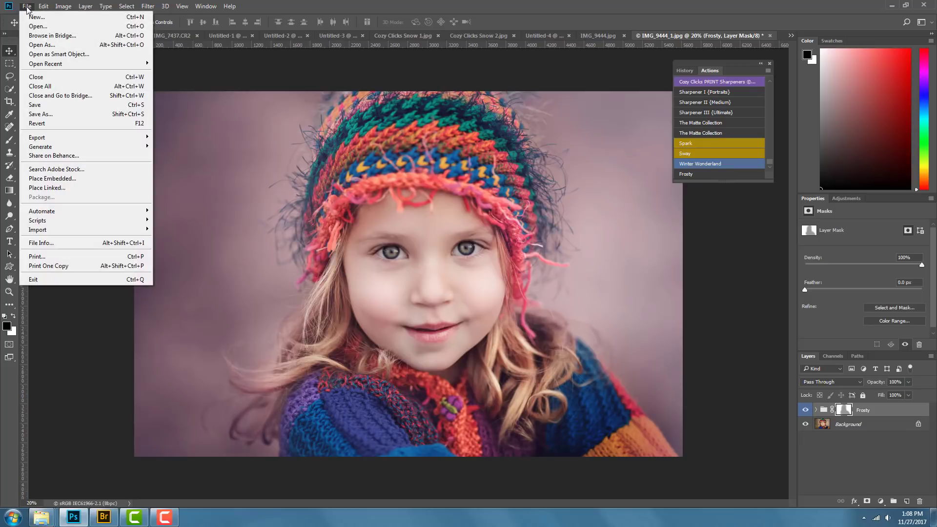
{"action": "left_click", "coordinate": [55, 181]}
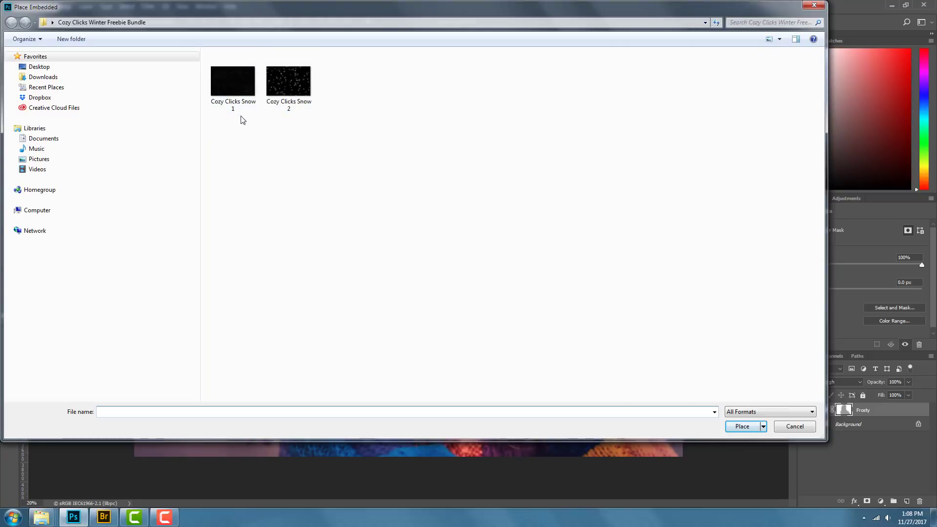
{"action": "left_click", "coordinate": [235, 104]}
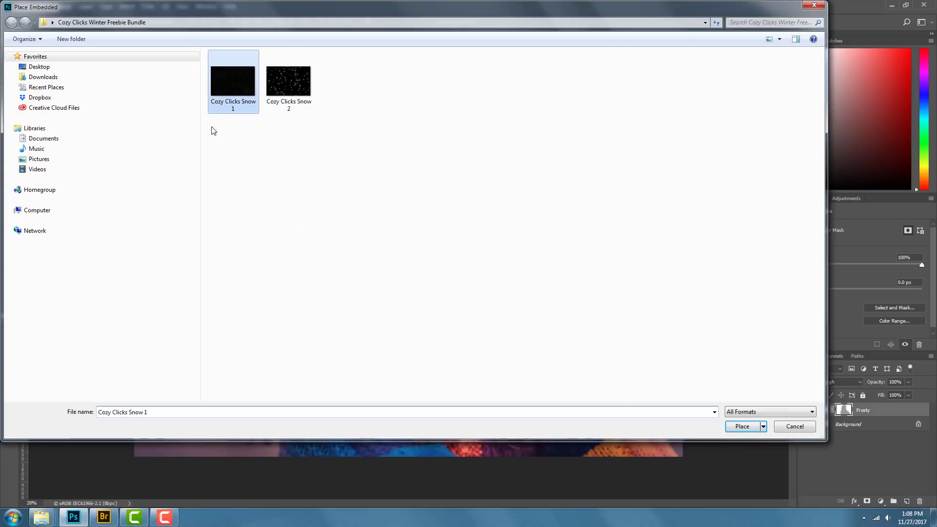
{"action": "left_click", "coordinate": [738, 428]}
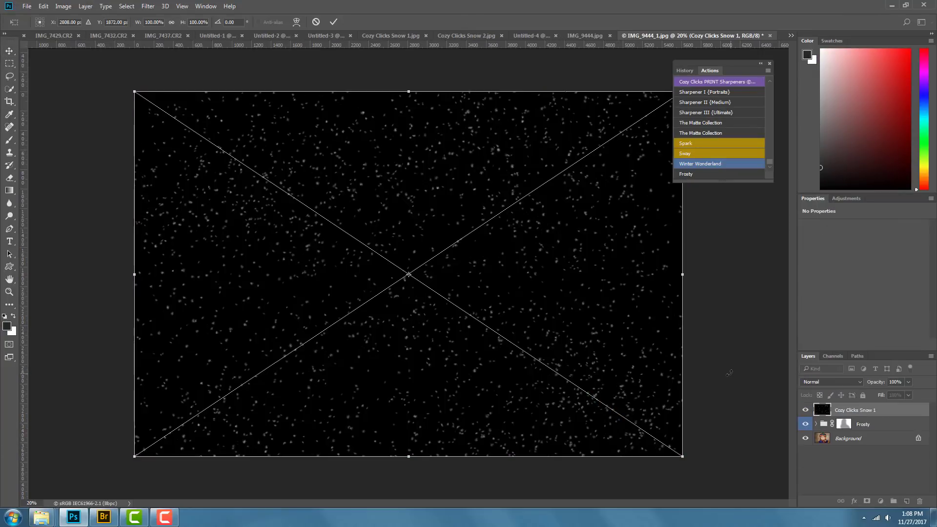
- Commit the Cozy Clicks Snow 1 placement and set its blend mode to Screen
{"action": "key", "text": "Return"}
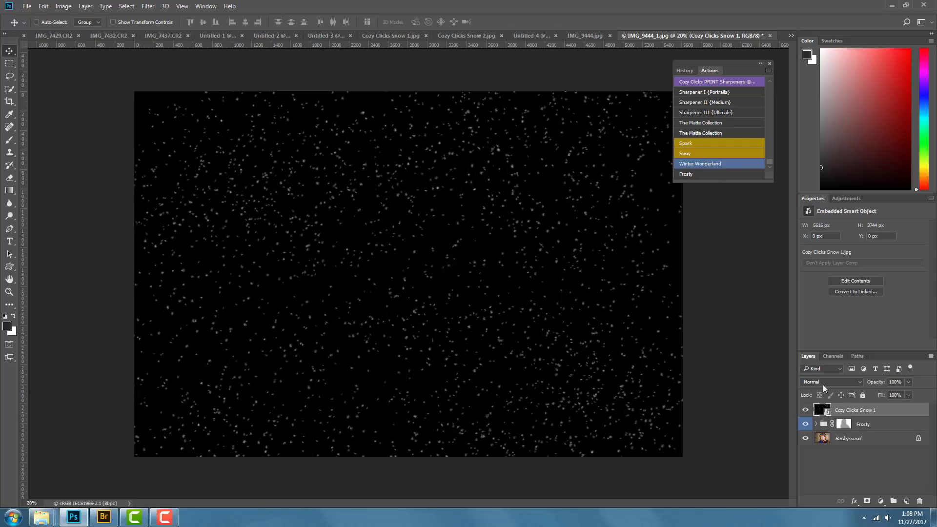
{"action": "left_click", "coordinate": [859, 382]}
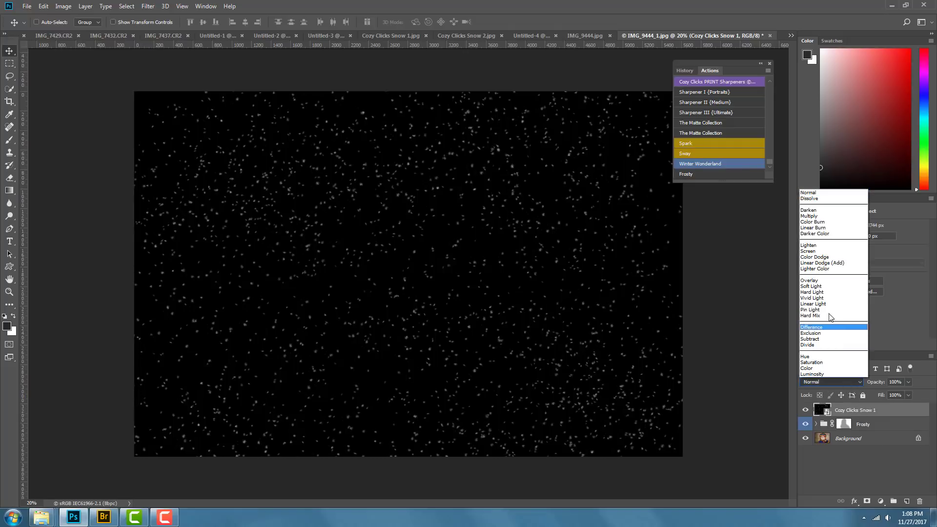
{"action": "left_click", "coordinate": [809, 251]}
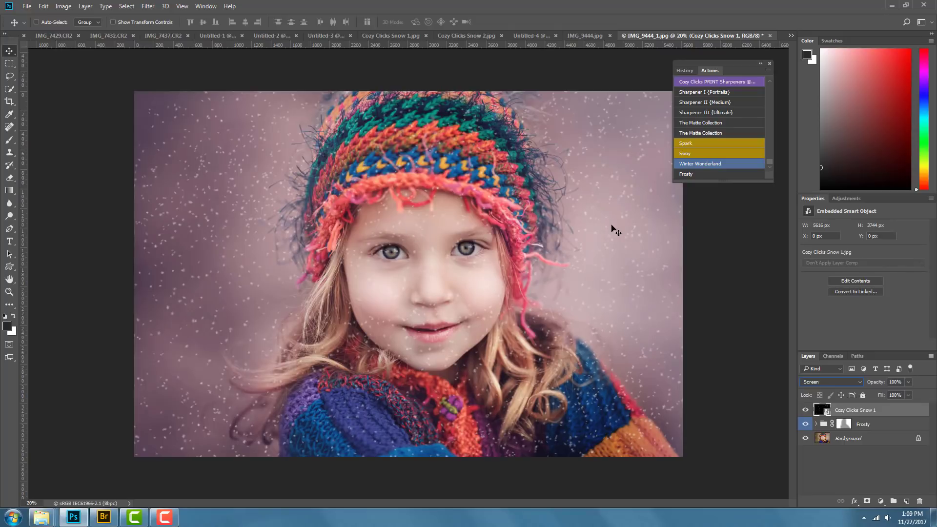
- Mask Cozy Clicks Snow 1 and paint snow off the cheeks, chin, hat, hair and sweater
{"action": "left_click", "coordinate": [867, 502]}
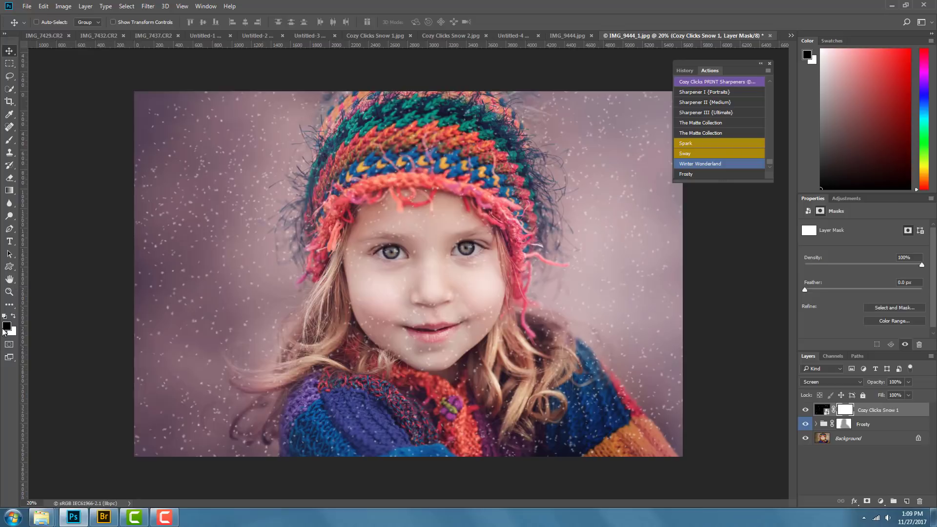
{"action": "left_click", "coordinate": [9, 141]}
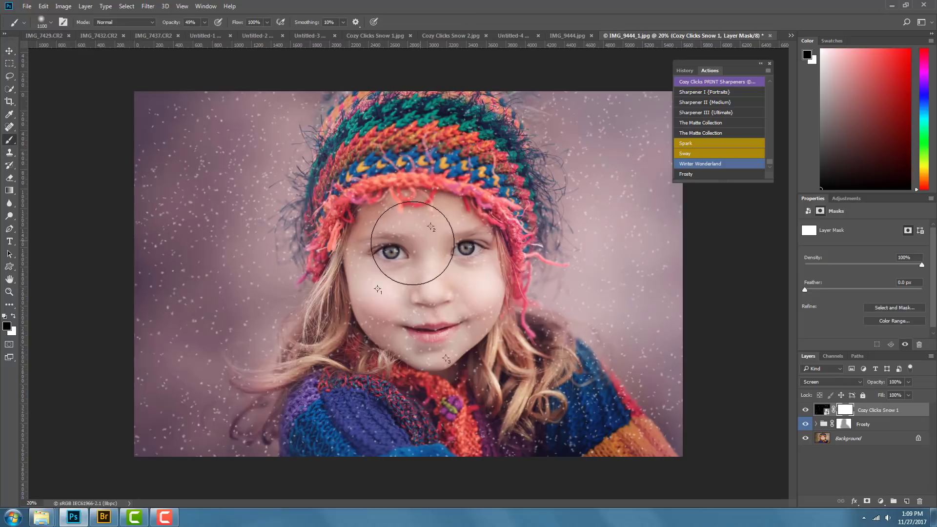
{"action": "mouse_move", "coordinate": [377, 288]}
{"action": "left_mouse_down"}
{"action": "mouse_move", "coordinate": [384, 362]}
{"action": "mouse_move", "coordinate": [325, 417]}
{"action": "mouse_move", "coordinate": [377, 419]}
{"action": "left_mouse_up"}
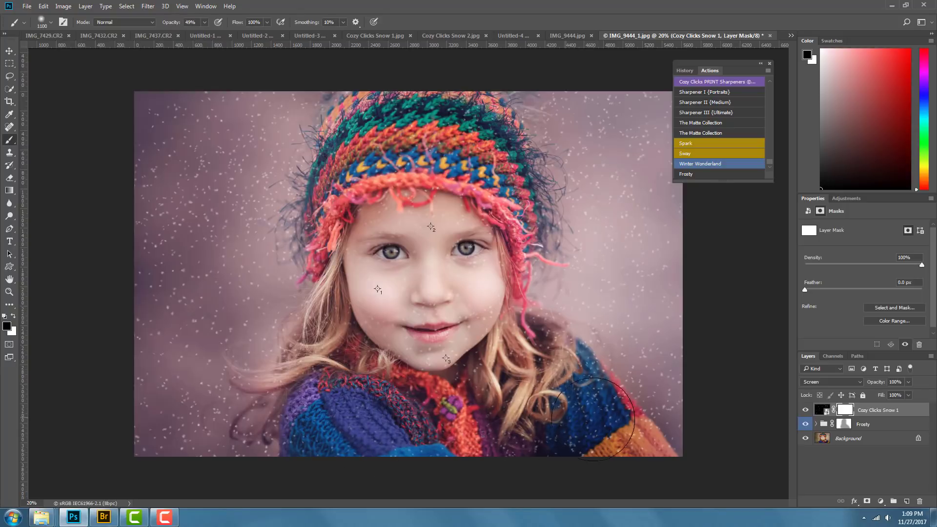
{"action": "mouse_move", "coordinate": [488, 333]}
{"action": "left_mouse_down"}
{"action": "mouse_move", "coordinate": [469, 195]}
{"action": "mouse_move", "coordinate": [419, 146]}
{"action": "mouse_move", "coordinate": [351, 156]}
{"action": "mouse_move", "coordinate": [468, 187]}
{"action": "mouse_move", "coordinate": [483, 214]}
{"action": "left_mouse_up"}
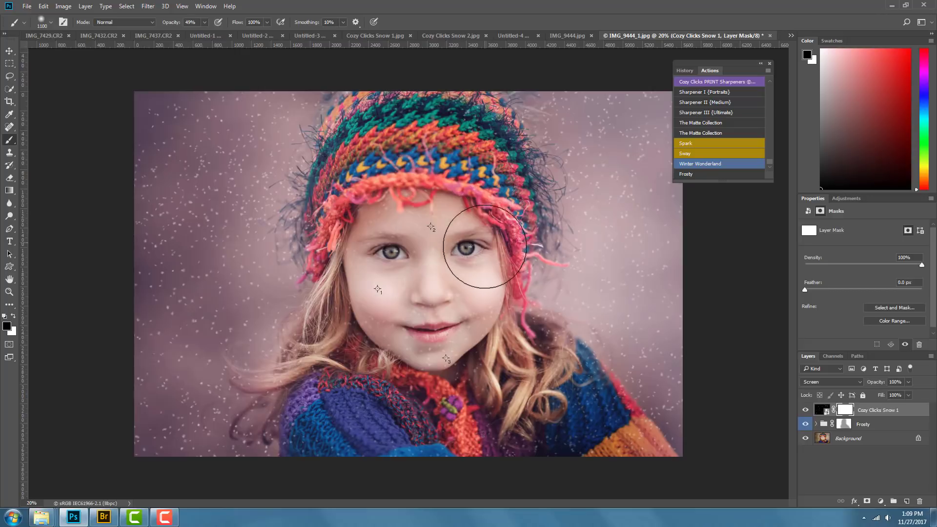
{"action": "mouse_move", "coordinate": [526, 352]}
{"action": "left_mouse_down"}
{"action": "mouse_move", "coordinate": [512, 386]}
{"action": "mouse_move", "coordinate": [560, 408]}
{"action": "mouse_move", "coordinate": [361, 385]}
{"action": "mouse_move", "coordinate": [313, 366]}
{"action": "left_mouse_up"}
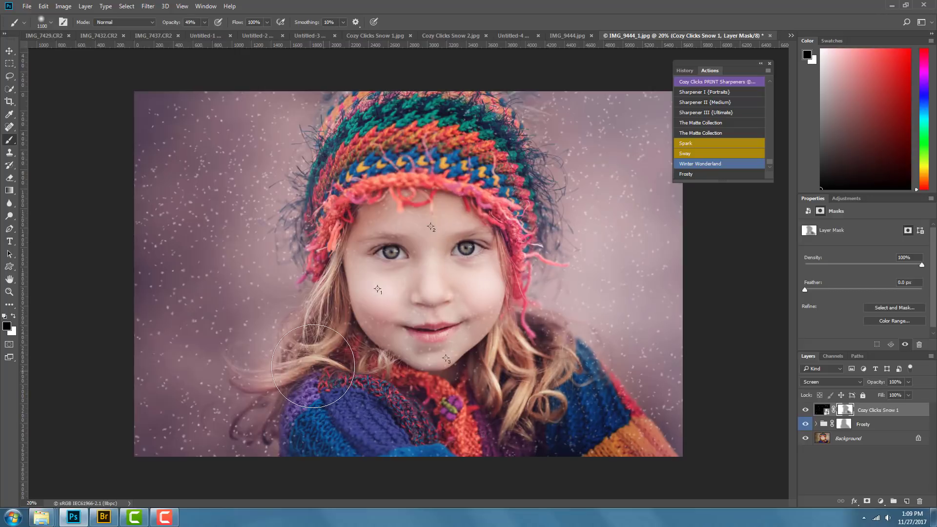
- Raise the brush opacity back to 100%
{"action": "left_click", "coordinate": [204, 23]}
{"action": "left_click_drag", "start_coordinate": [206, 34], "coordinate": [229, 34]}
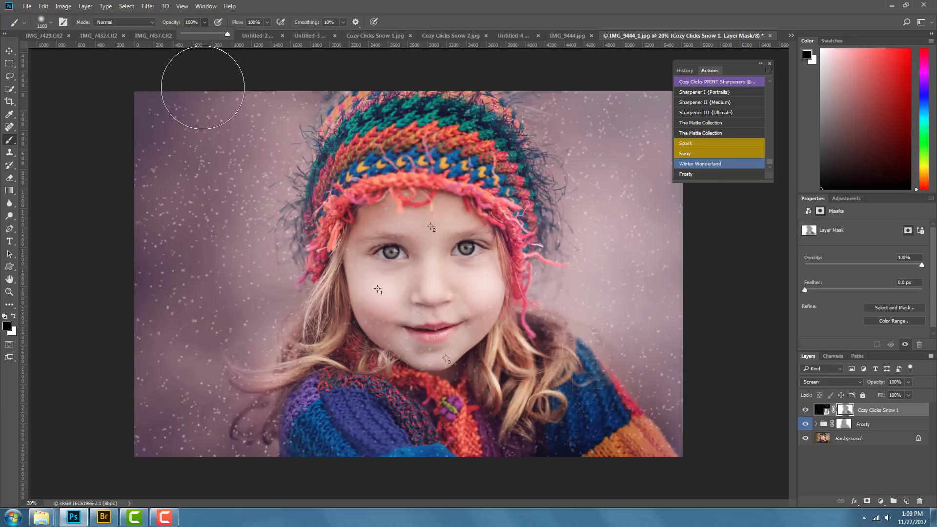
{"action": "left_click", "coordinate": [389, 268]}
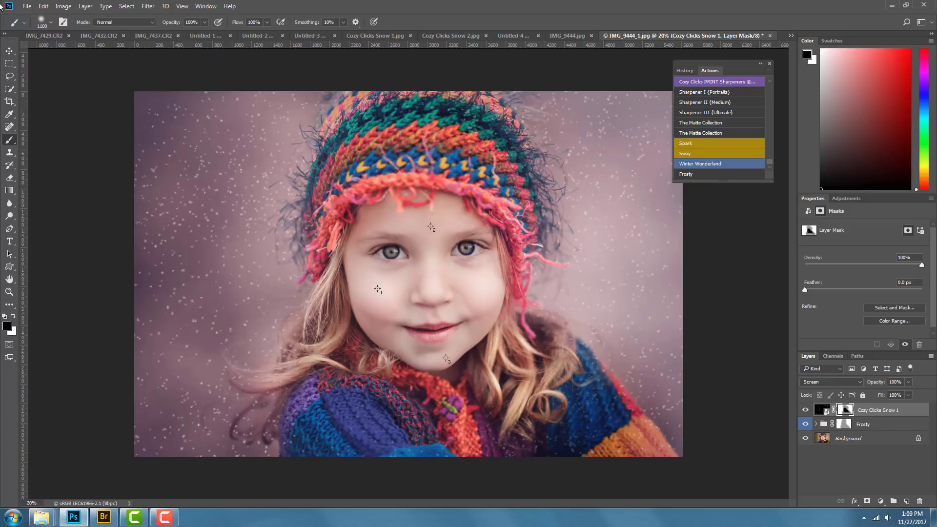
- Place Cozy Clicks Snow 2 as an embedded image over the portrait
{"action": "left_click", "coordinate": [27, 7]}
{"action": "left_click", "coordinate": [54, 179]}
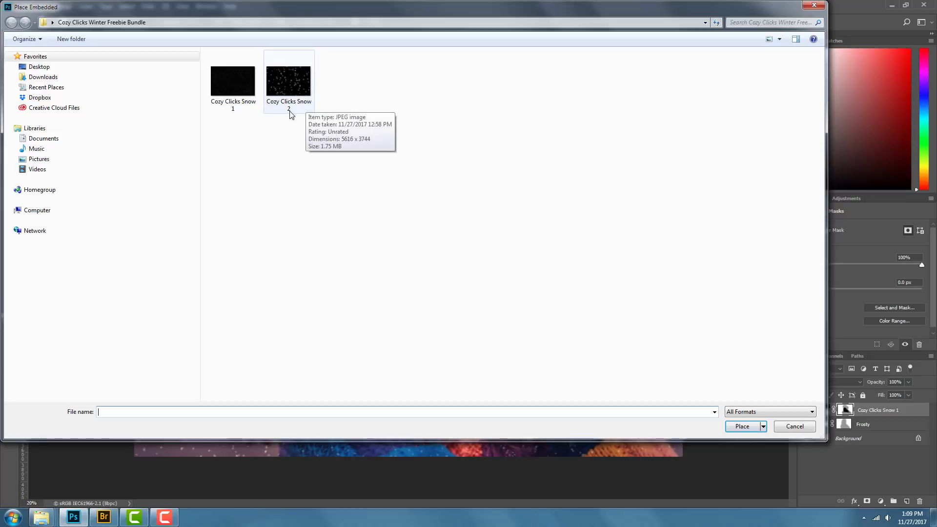
{"action": "left_click", "coordinate": [289, 81]}
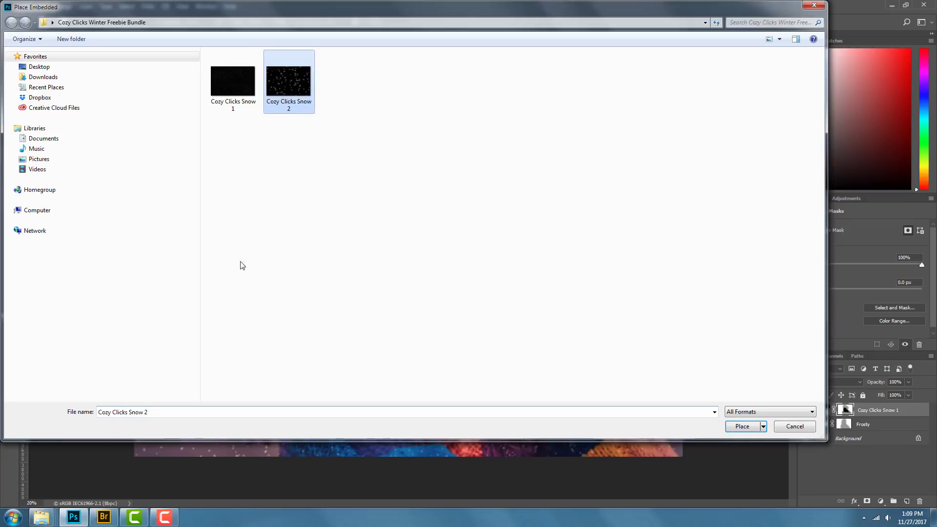
{"action": "left_click", "coordinate": [742, 427]}
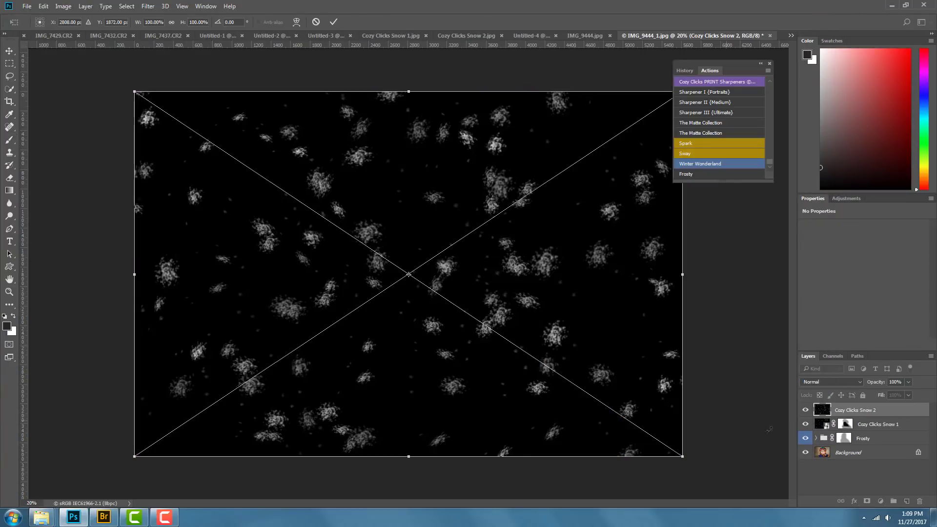
- Commit the Cozy Clicks Snow 2 placement and set its blend mode to Screen
{"action": "key", "text": "Return"}
{"action": "key", "text": "b"}
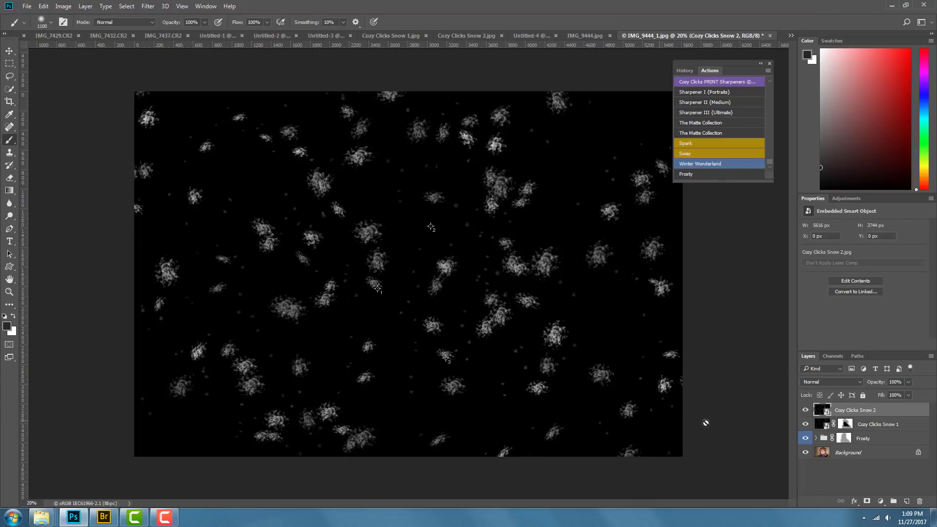
{"action": "left_click", "coordinate": [854, 382]}
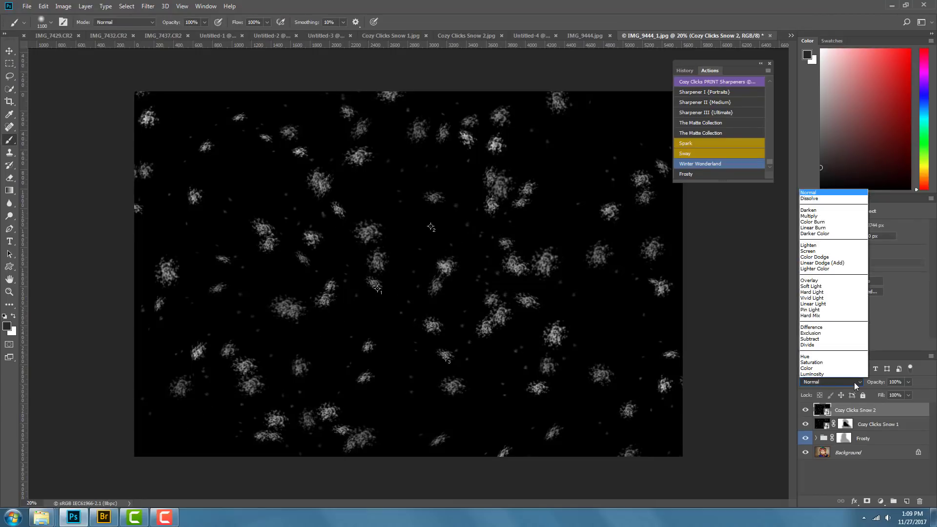
{"action": "left_click", "coordinate": [827, 251]}
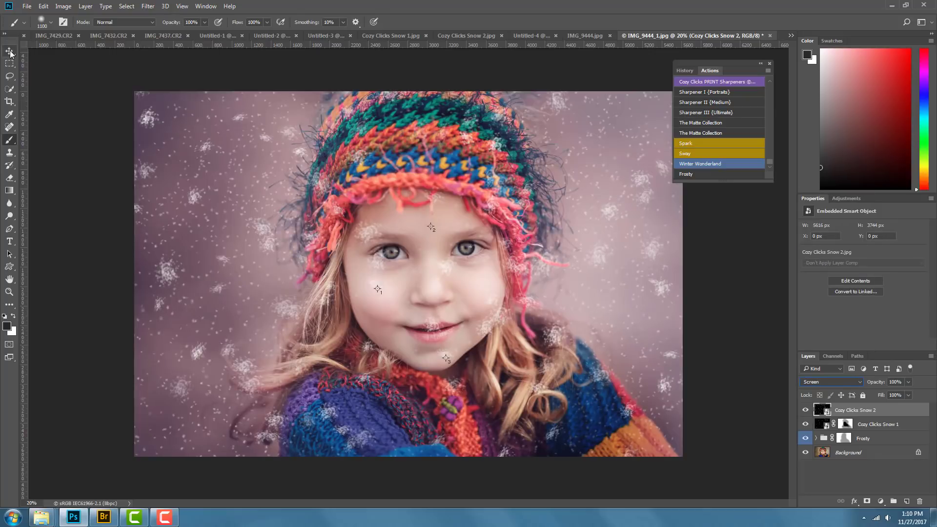
{"action": "key", "text": "v"}
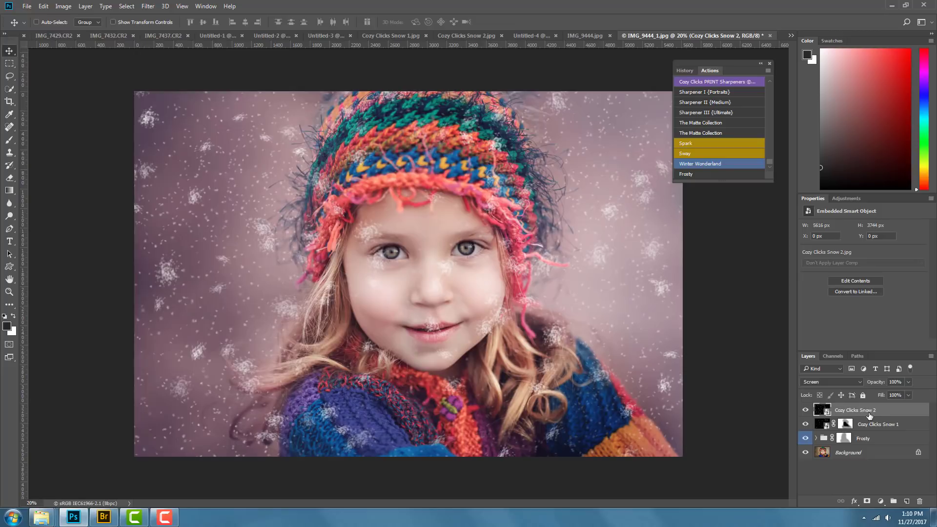
- Mask Cozy Clicks Snow 2 and paint its large snowflakes off the girl's face
{"action": "left_click", "coordinate": [867, 501]}
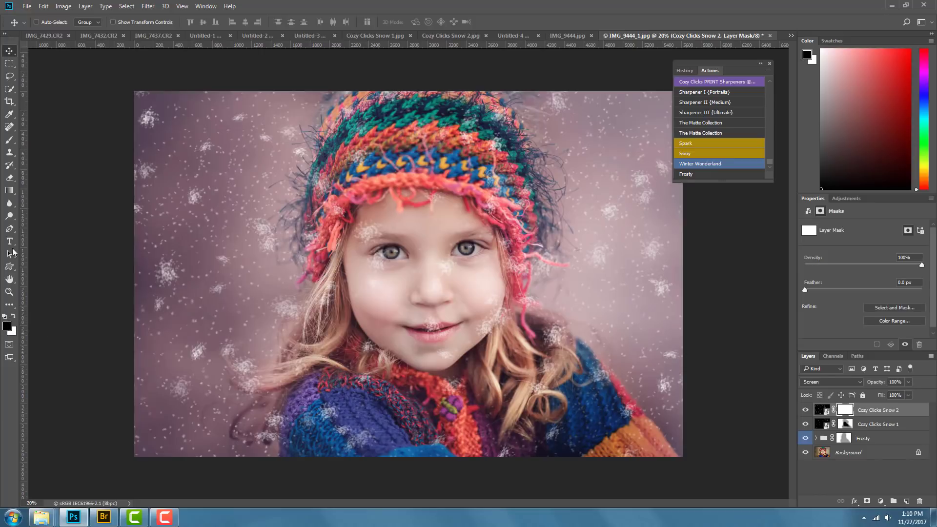
{"action": "left_click", "coordinate": [9, 140]}
{"action": "mouse_move", "coordinate": [375, 252]}
{"action": "left_mouse_down"}
{"action": "mouse_move", "coordinate": [419, 276]}
{"action": "mouse_move", "coordinate": [442, 273]}
{"action": "mouse_move", "coordinate": [453, 286]}
{"action": "mouse_move", "coordinate": [442, 336]}
{"action": "mouse_move", "coordinate": [480, 347]}
{"action": "mouse_move", "coordinate": [497, 341]}
{"action": "mouse_move", "coordinate": [527, 356]}
{"action": "left_mouse_up"}
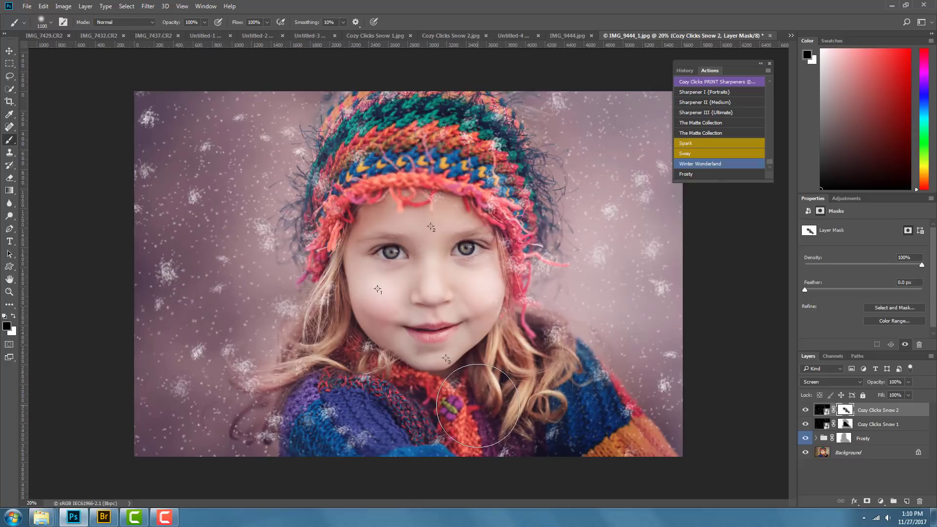
{"action": "left_click", "coordinate": [9, 50]}
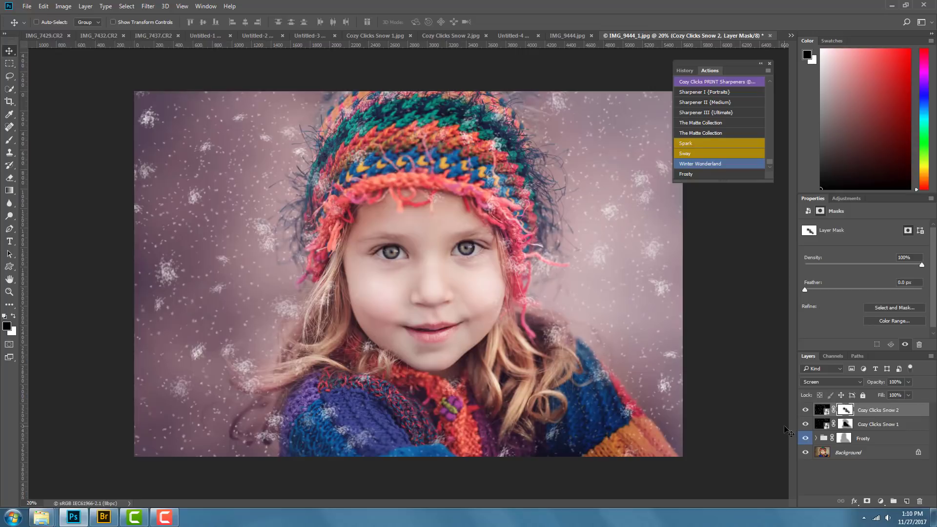
{"action": "left_click_drag", "start_coordinate": [802, 439], "coordinate": [805, 411]}
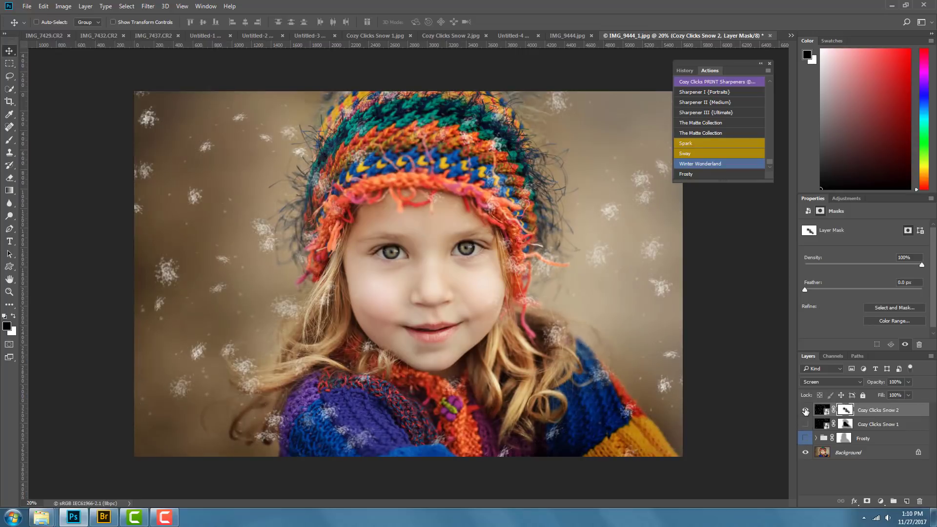
{"action": "left_click", "coordinate": [805, 438]}
{"action": "left_click", "coordinate": [805, 424]}
{"action": "left_click", "coordinate": [805, 410]}
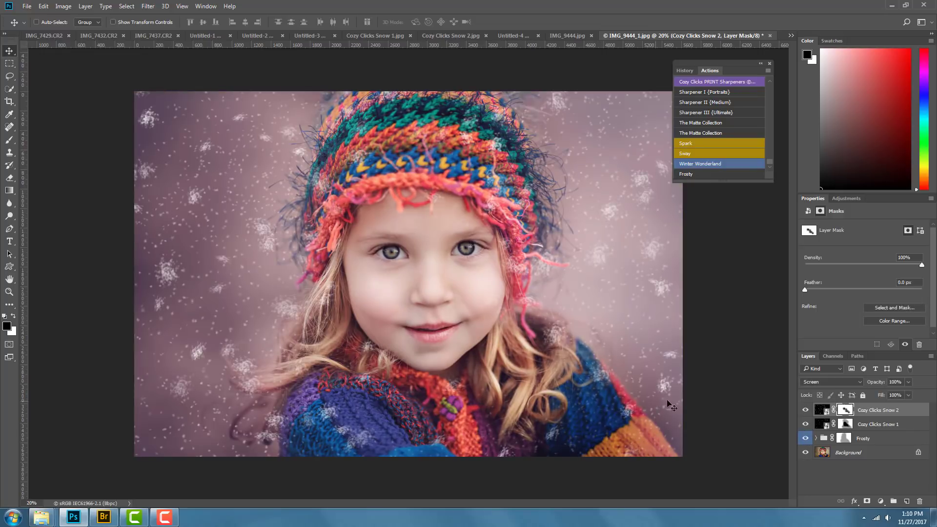